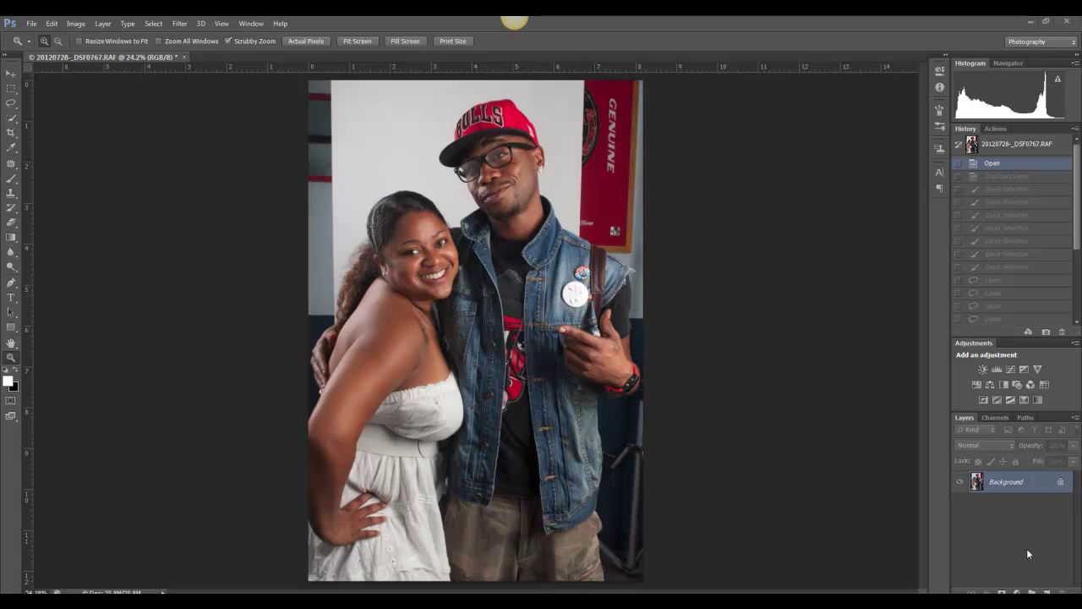
- Duplicate the Background layer to create a Background copy layer
drag(1040, 484, 1046, 592)
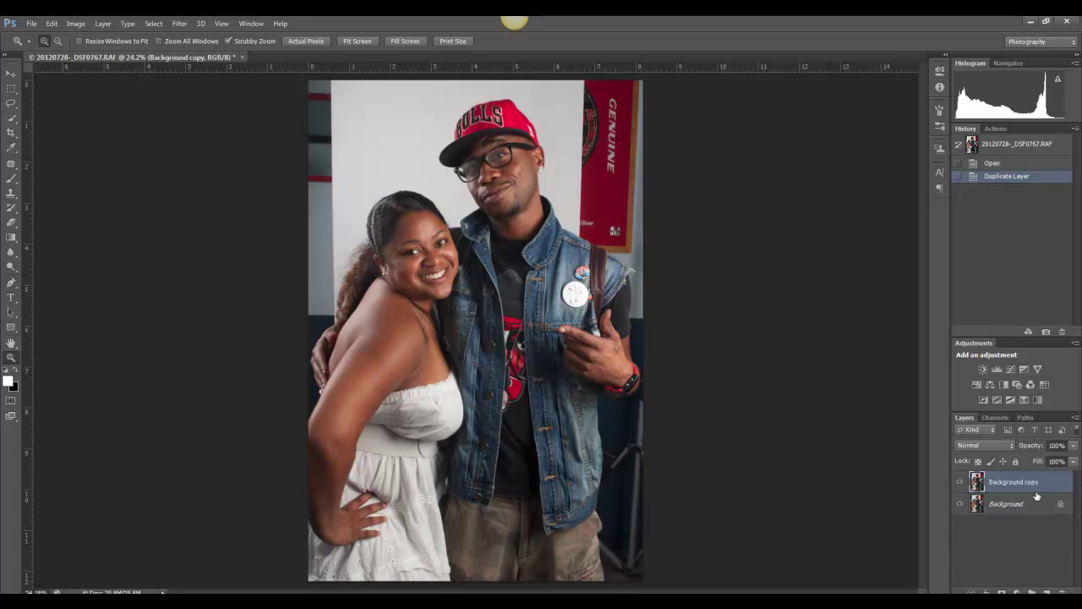
drag(11, 118, 40, 126)
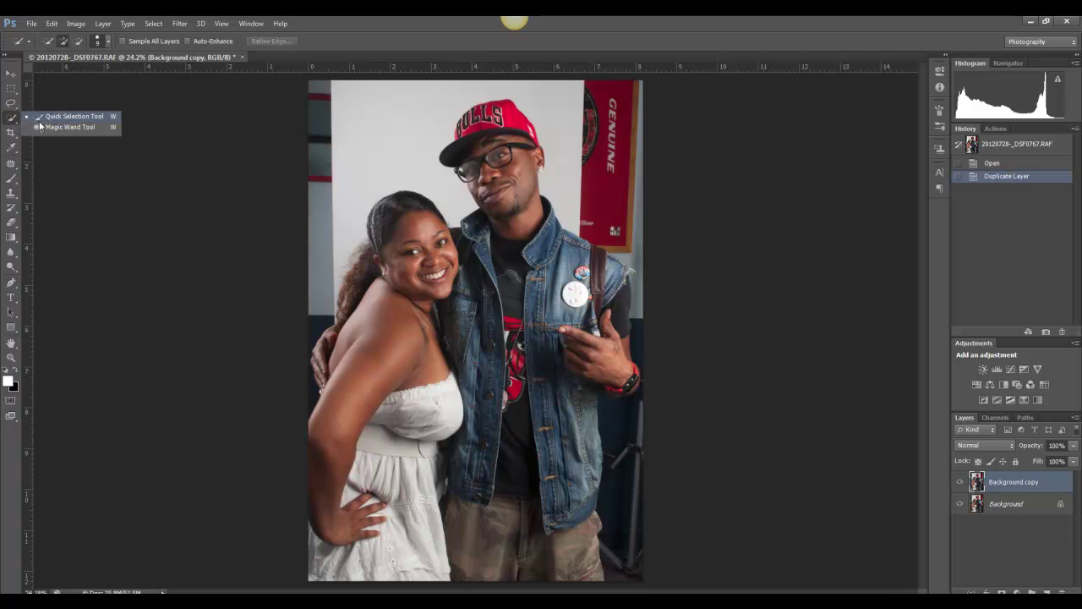
- Quick-select both people from their heads down, subtracting the backdrop beside the man's arm
click(49, 118)
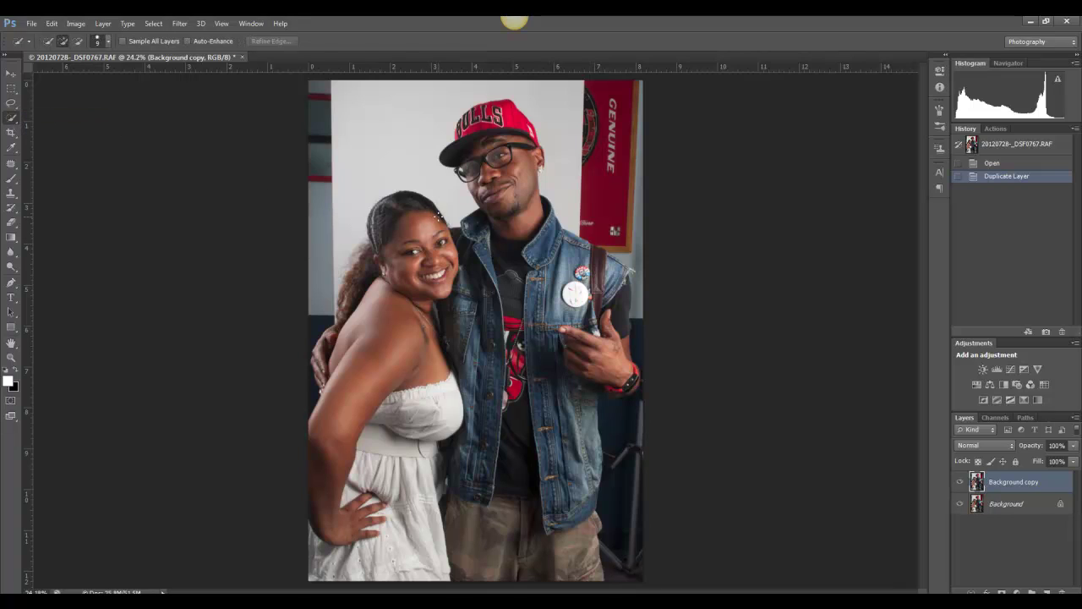
mouse_move(420, 203)
mouse_down()
mouse_move(396, 200)
mouse_move(383, 216)
mouse_move(385, 260)
mouse_move(363, 281)
mouse_move(325, 383)
mouse_move(377, 501)
mouse_move(438, 335)
mouse_up()
click(534, 138)
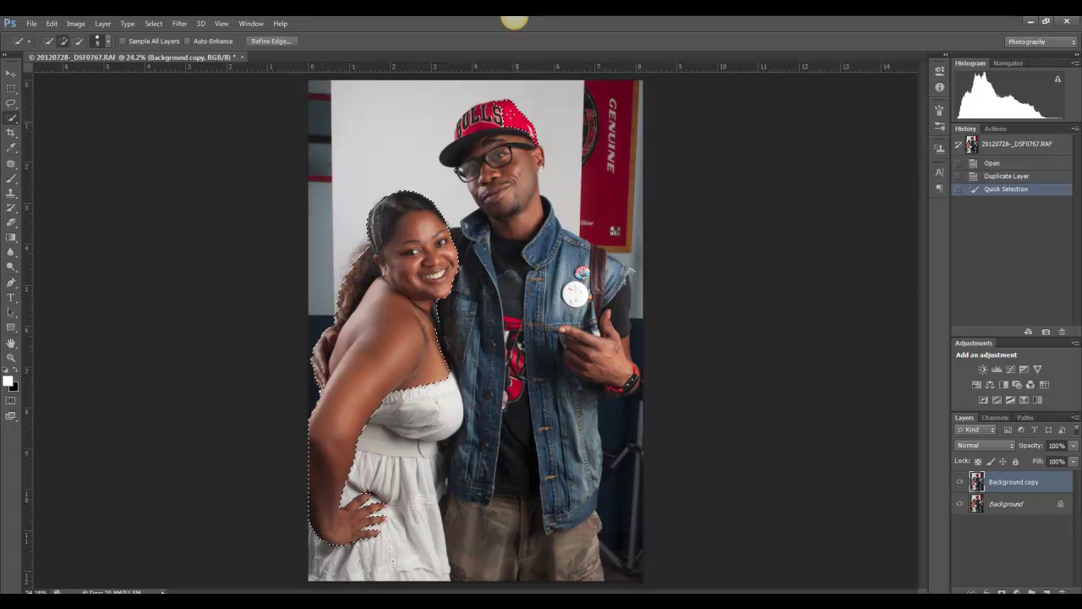
mouse_move(474, 122)
mouse_down()
mouse_move(500, 193)
mouse_move(539, 161)
mouse_move(528, 267)
mouse_move(512, 270)
mouse_move(583, 266)
mouse_move(541, 268)
mouse_move(582, 253)
mouse_move(617, 287)
mouse_move(631, 388)
mouse_up()
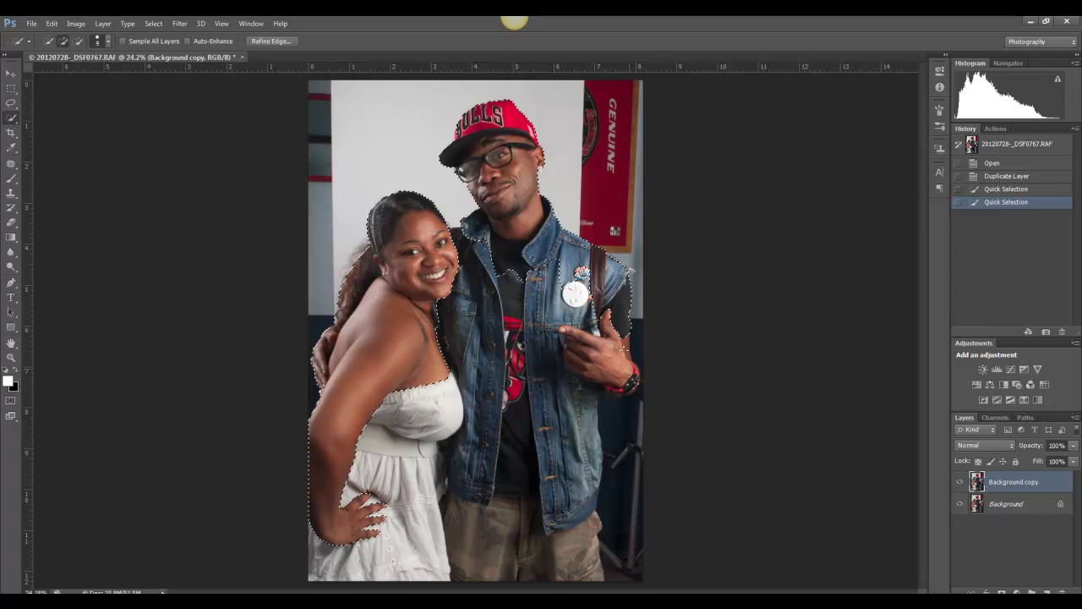
drag(619, 334, 629, 377)
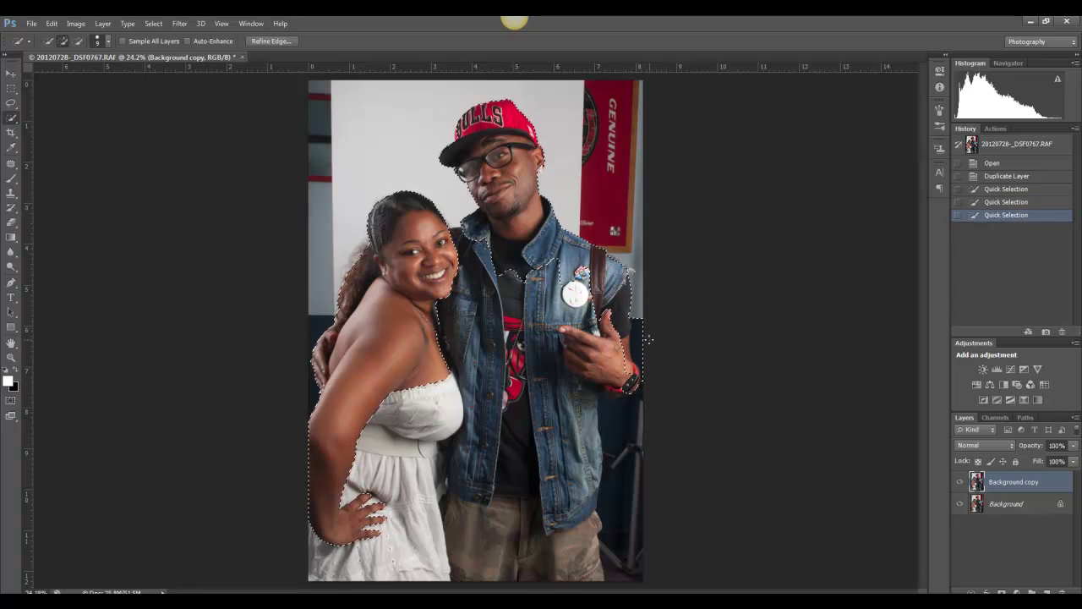
key(alt)
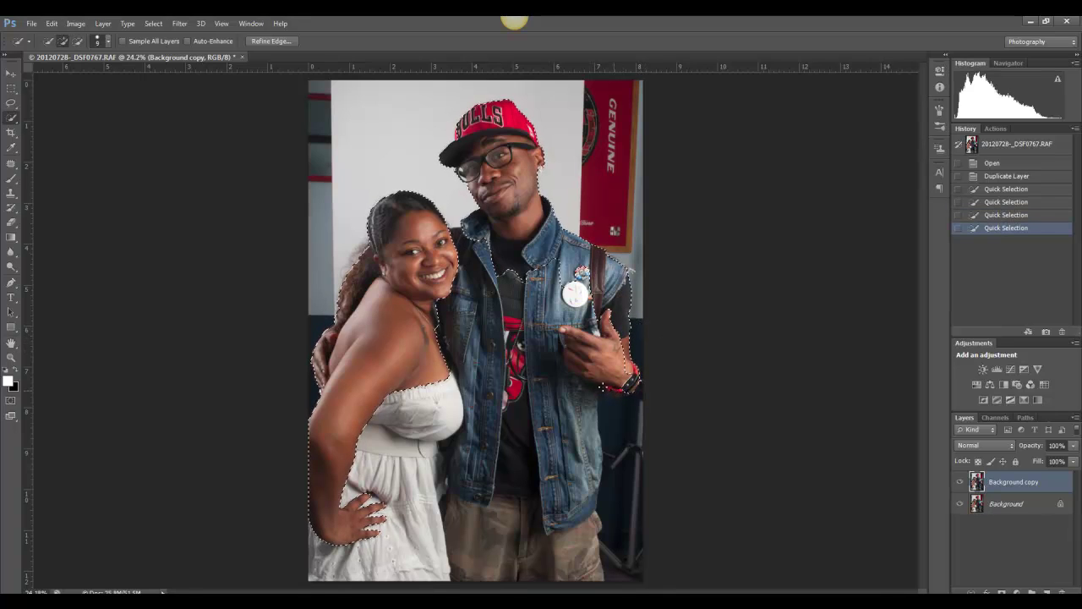
mouse_move(618, 315)
mouse_down()
mouse_move(578, 341)
mouse_move(582, 475)
mouse_up()
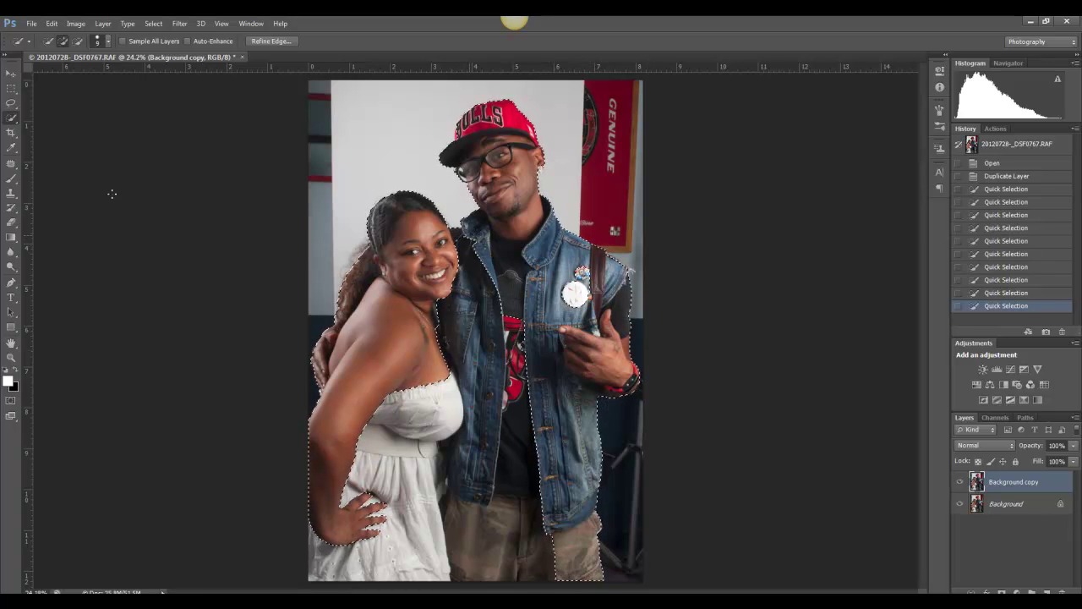
click(11, 103)
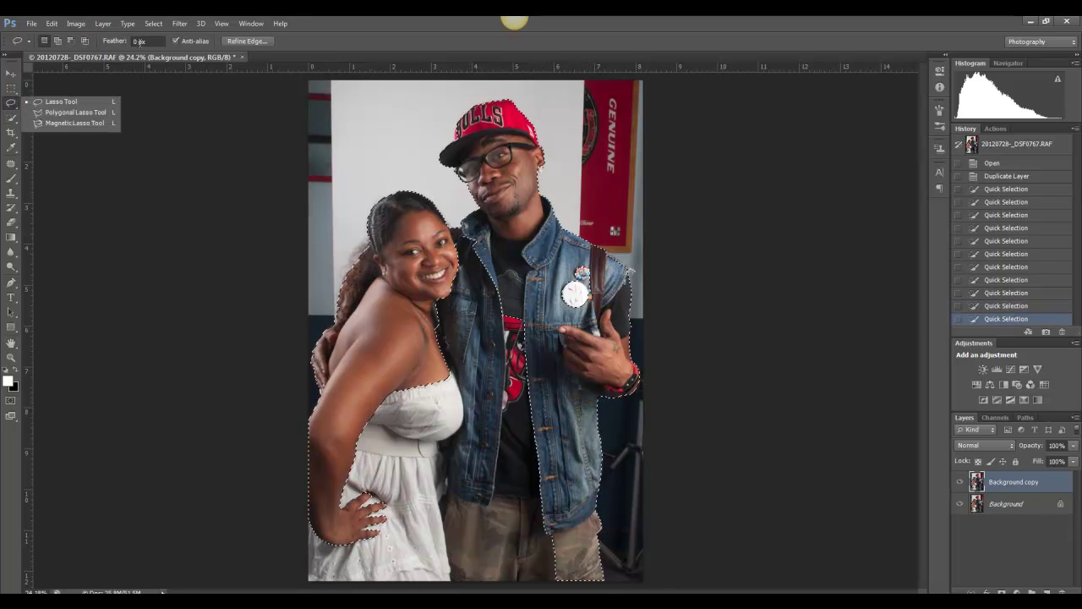
- Add the woman's missed arm and dress areas to the selection with a Lasso outline
click(464, 240)
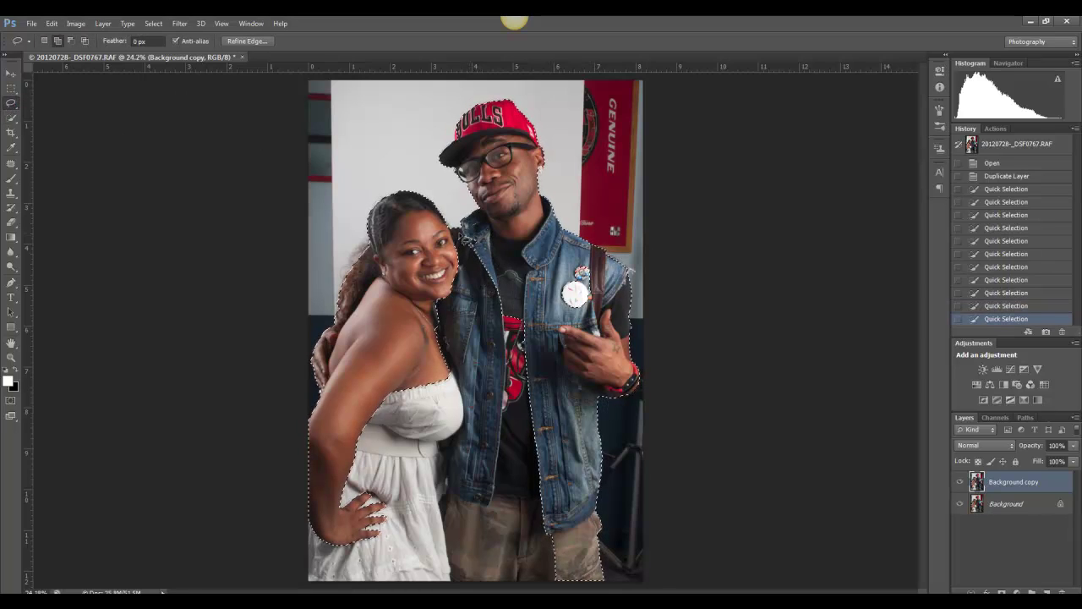
drag(426, 284, 339, 460)
drag(567, 518, 568, 433)
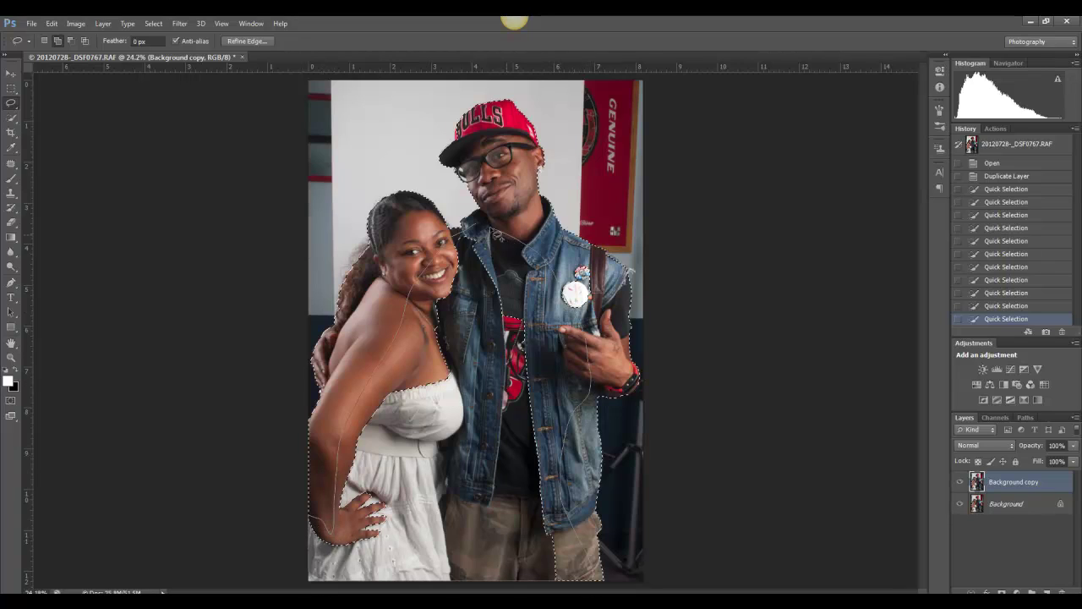
drag(478, 227, 479, 227)
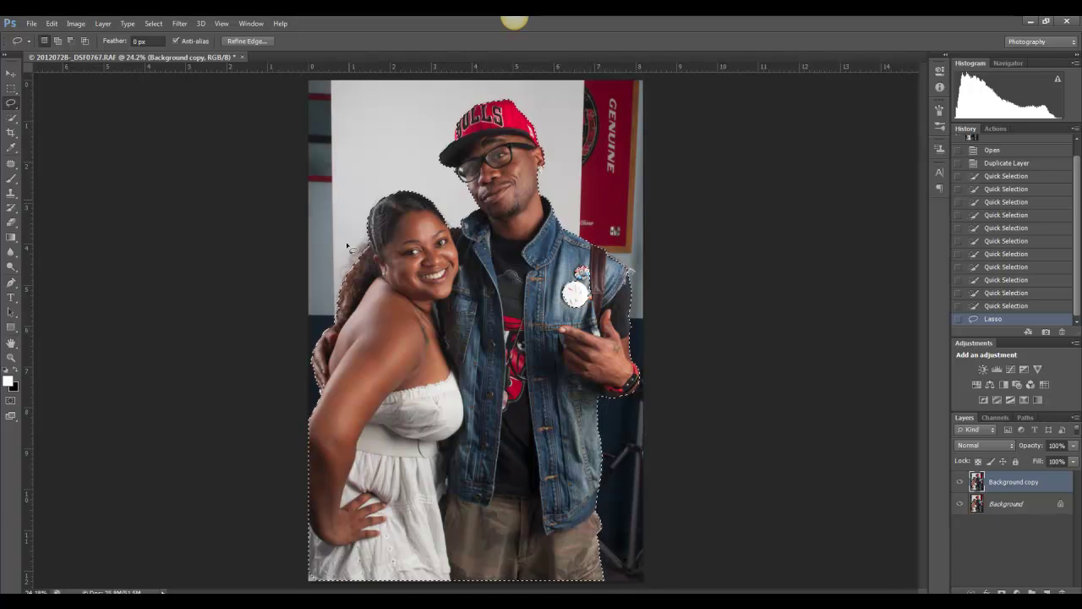
click(257, 40)
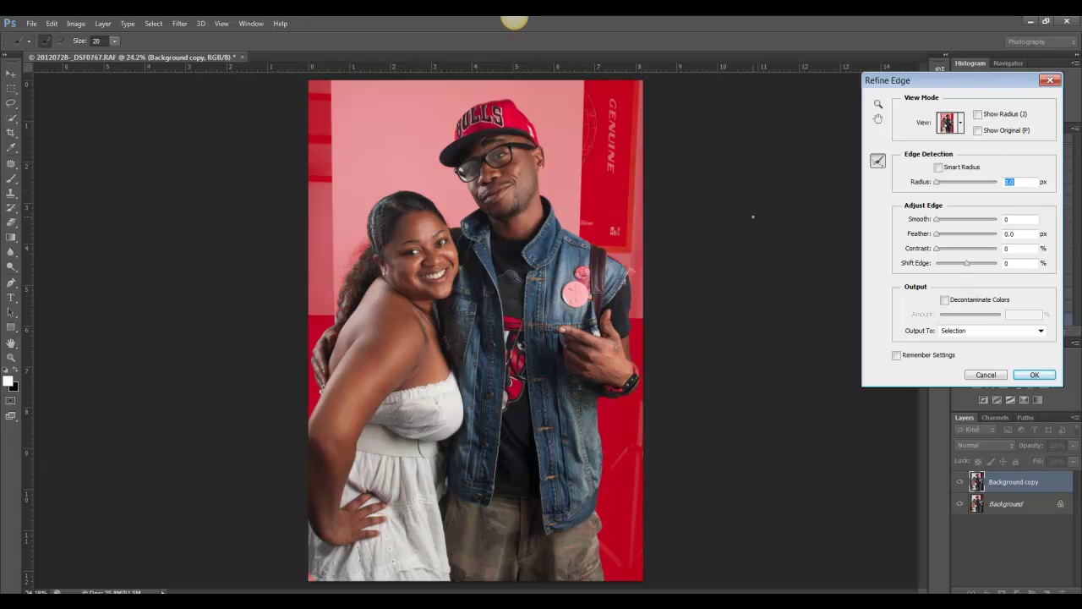
- In Refine Edge, zoom in and paint the woman's hair edge with the Refine Radius Tool at size 70
click(960, 124)
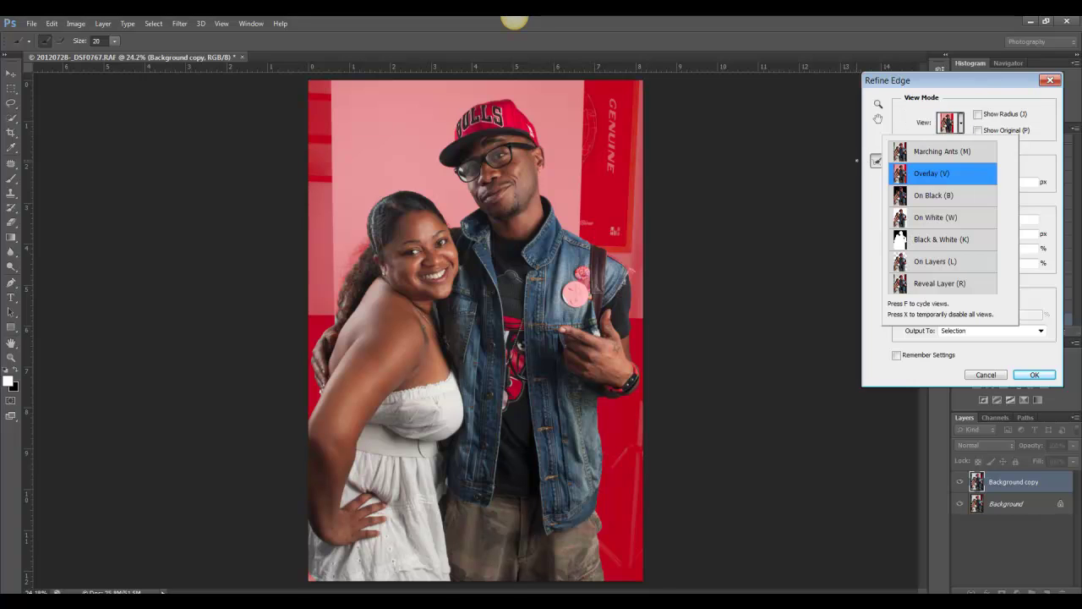
click(878, 104)
drag(343, 253, 423, 254)
drag(575, 440, 642, 364)
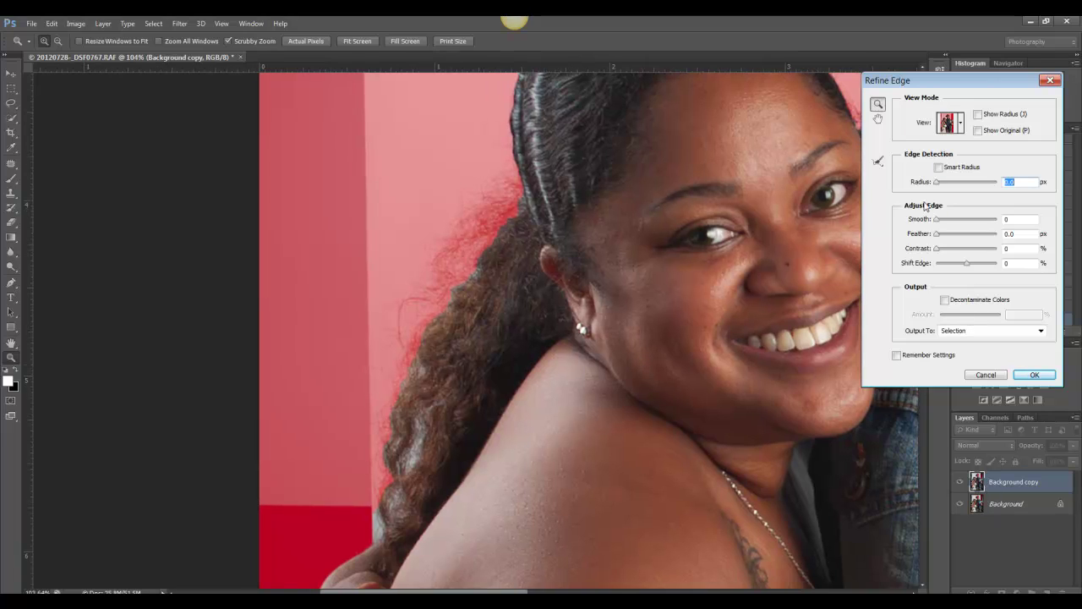
click(879, 161)
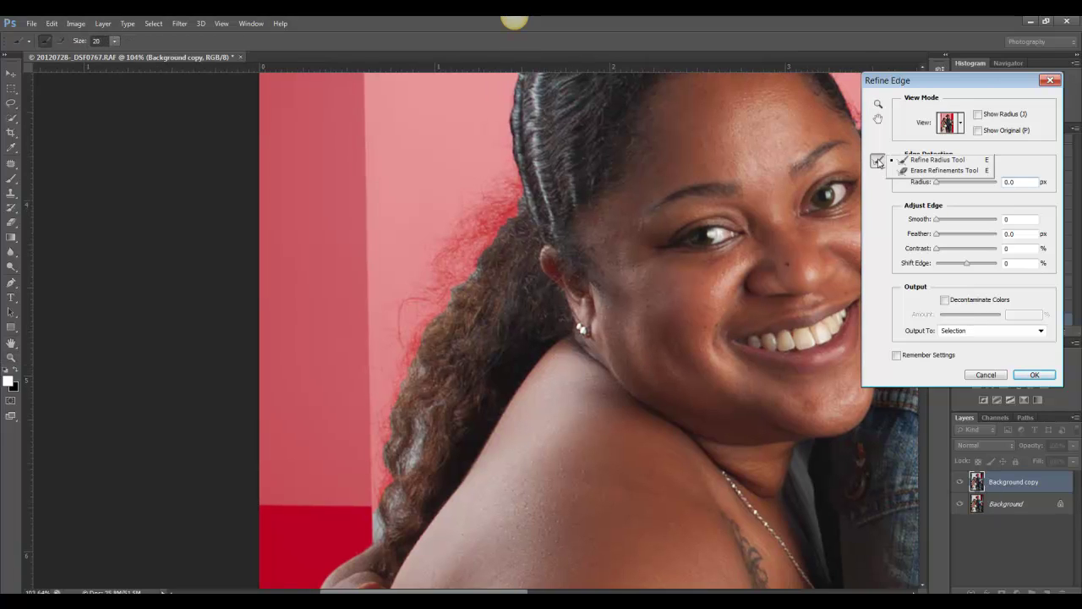
mouse_move(493, 228)
mouse_down()
mouse_move(469, 209)
mouse_move(509, 167)
mouse_move(513, 191)
mouse_move(501, 204)
mouse_move(492, 197)
mouse_move(503, 181)
mouse_move(514, 194)
mouse_move(498, 217)
mouse_move(457, 228)
mouse_move(449, 245)
mouse_move(480, 238)
mouse_move(464, 265)
mouse_move(419, 287)
mouse_move(438, 278)
mouse_move(449, 292)
mouse_move(389, 339)
mouse_move(386, 358)
mouse_move(418, 324)
mouse_move(411, 345)
mouse_move(382, 365)
mouse_move(382, 532)
mouse_move(379, 371)
mouse_move(404, 362)
mouse_move(455, 244)
mouse_move(441, 235)
mouse_move(469, 203)
mouse_move(507, 186)
mouse_move(503, 138)
mouse_up()
key(bracketright)
key(bracketright)
key(bracketright)
key(bracketright)
key(bracketright)
mouse_move(545, 200)
mouse_down()
mouse_move(476, 370)
mouse_move(413, 457)
mouse_move(359, 402)
mouse_move(394, 310)
mouse_move(412, 295)
mouse_move(475, 261)
mouse_move(567, 248)
mouse_move(612, 255)
mouse_move(629, 268)
mouse_move(590, 261)
mouse_move(689, 325)
mouse_move(671, 314)
mouse_move(709, 387)
mouse_move(760, 398)
mouse_move(725, 391)
mouse_up()
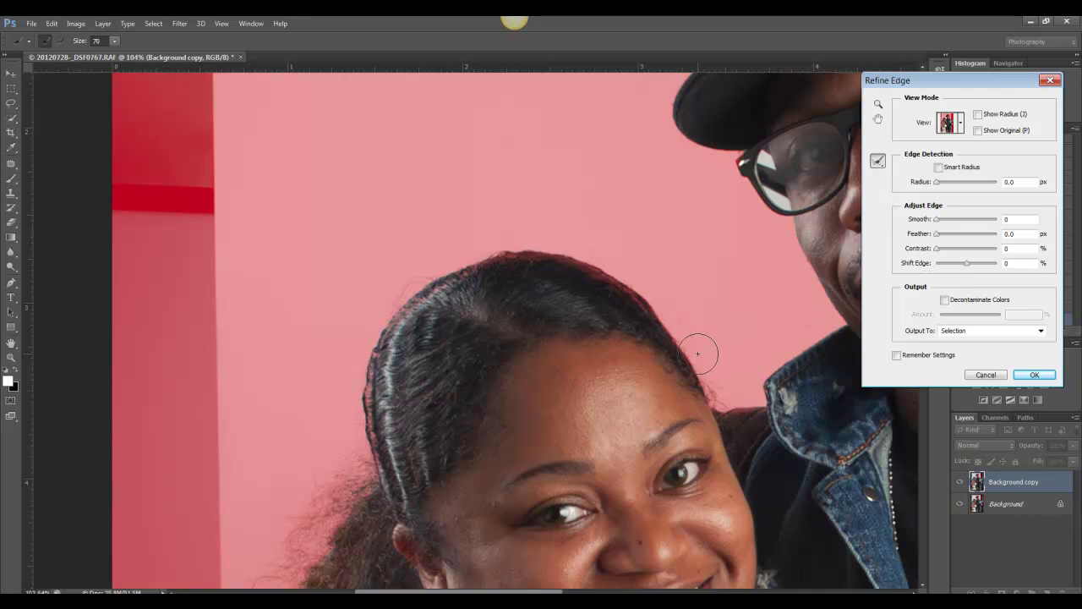
- Output the refined selection to a New Layer with Layer Mask, creating Background copy 2
click(989, 336)
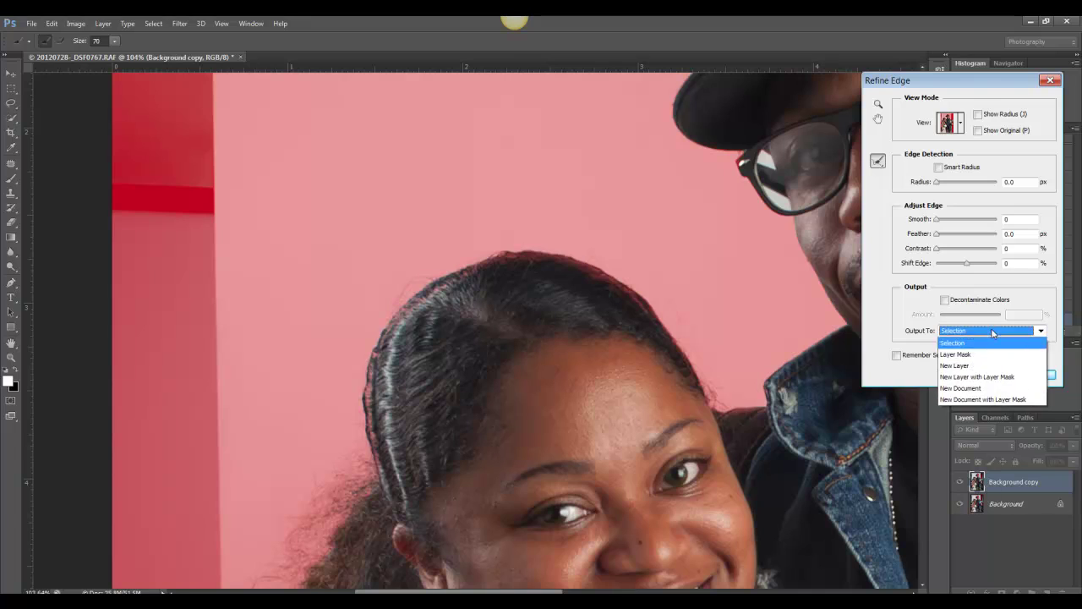
click(979, 377)
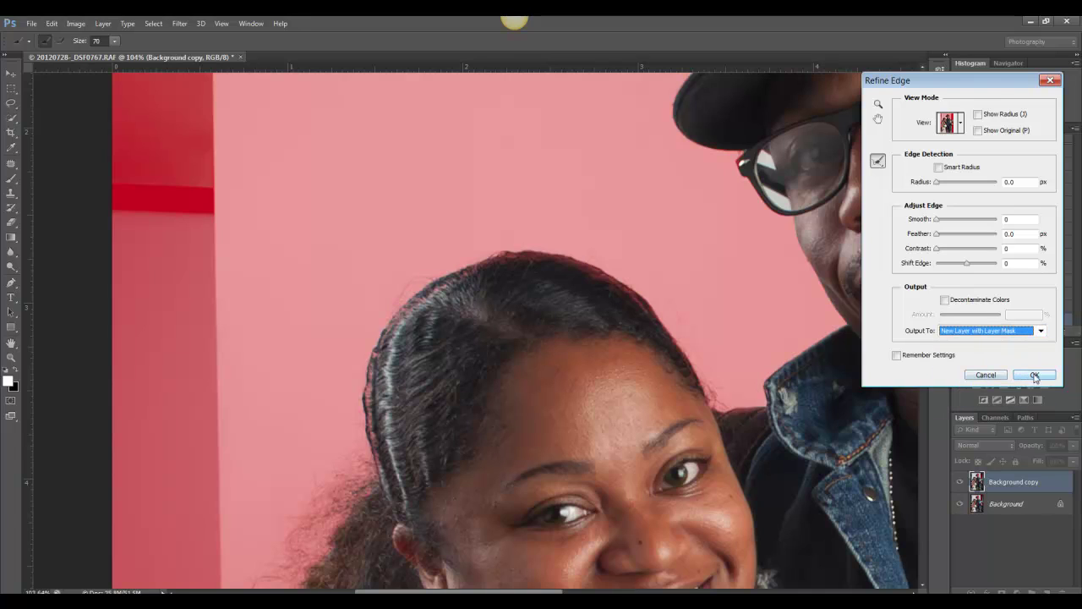
click(1033, 375)
click(11, 359)
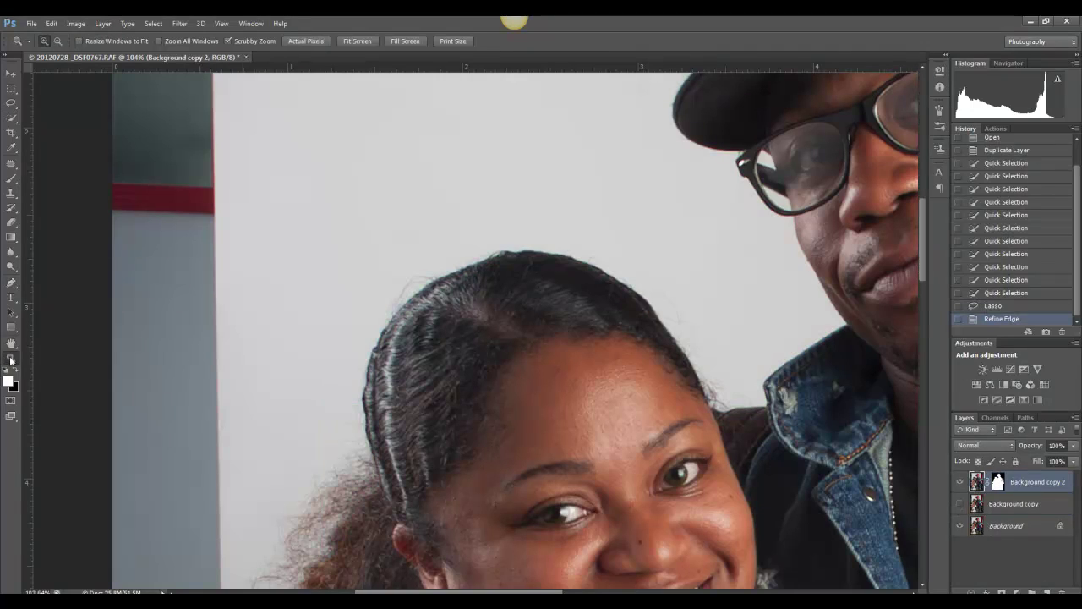
- Fit the whole photo on screen and select the Background copy layer
click(356, 42)
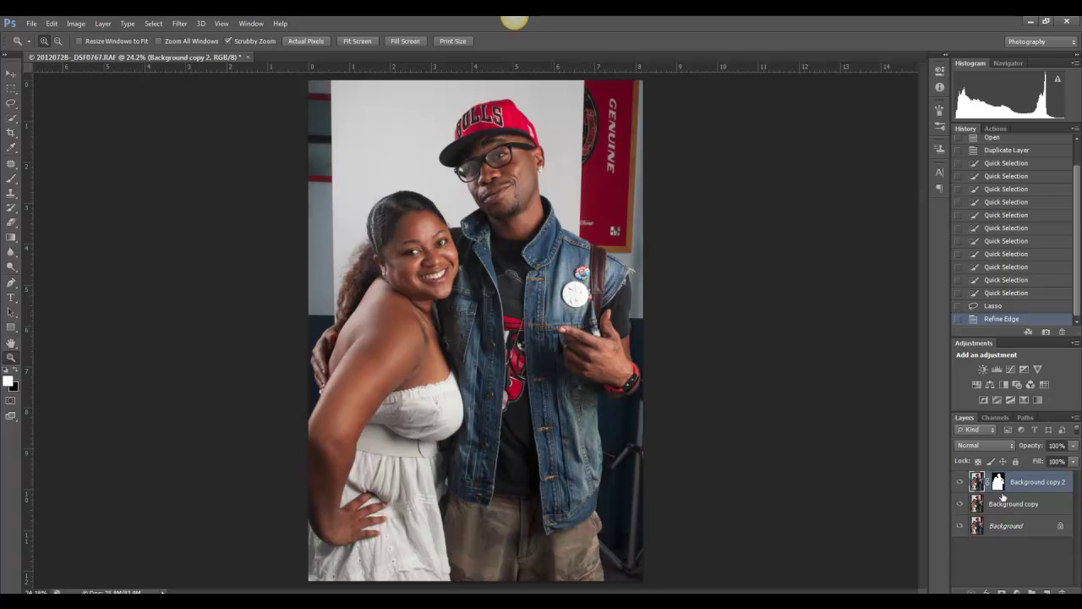
click(1050, 503)
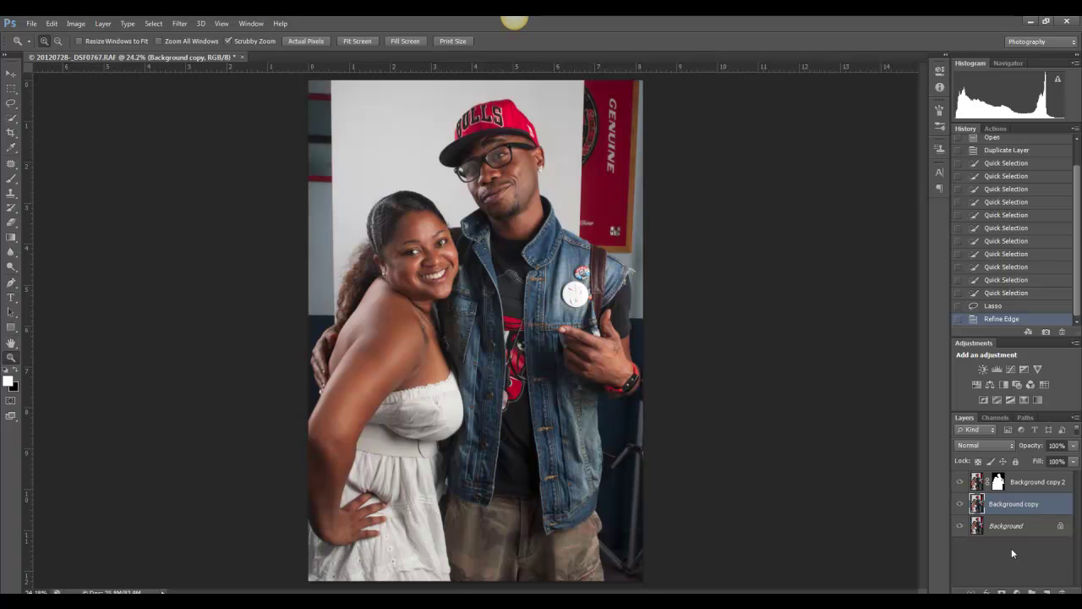
click(11, 88)
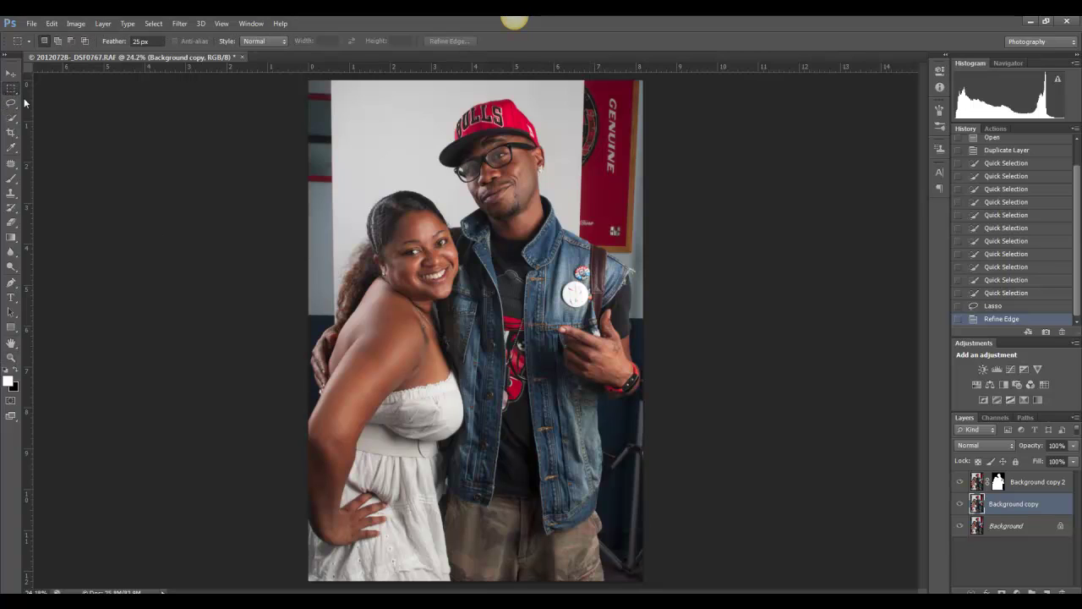
- Select a patch of plain grey wall near the top-left with a 25 px feather
click(142, 42)
text(25)
drag(335, 79, 436, 182)
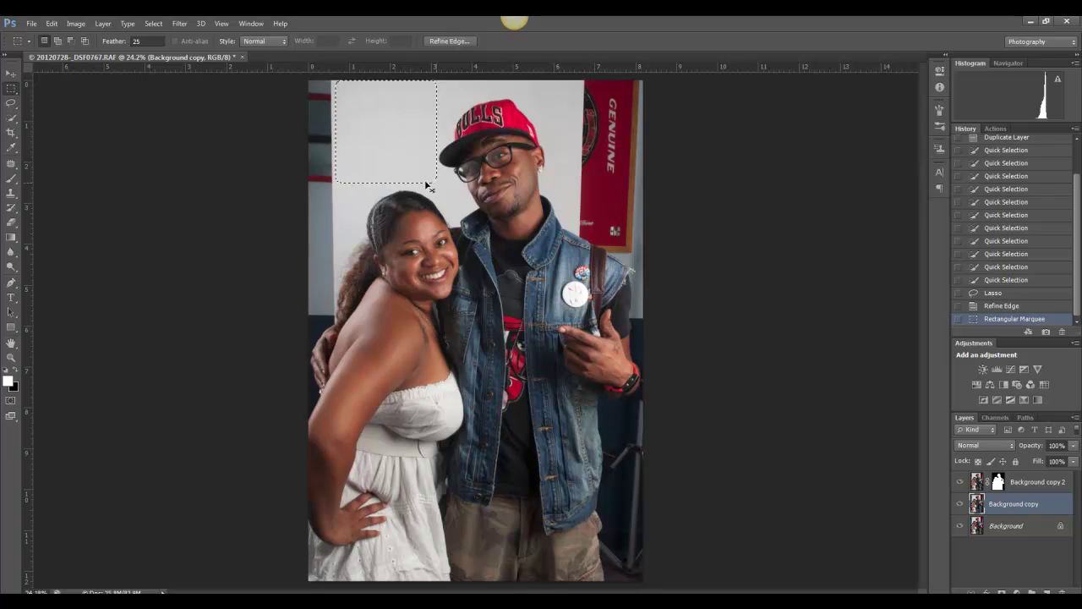
- Free Transform the grey patch past every canvas edge and commit the stretch
key(ctrl+t)
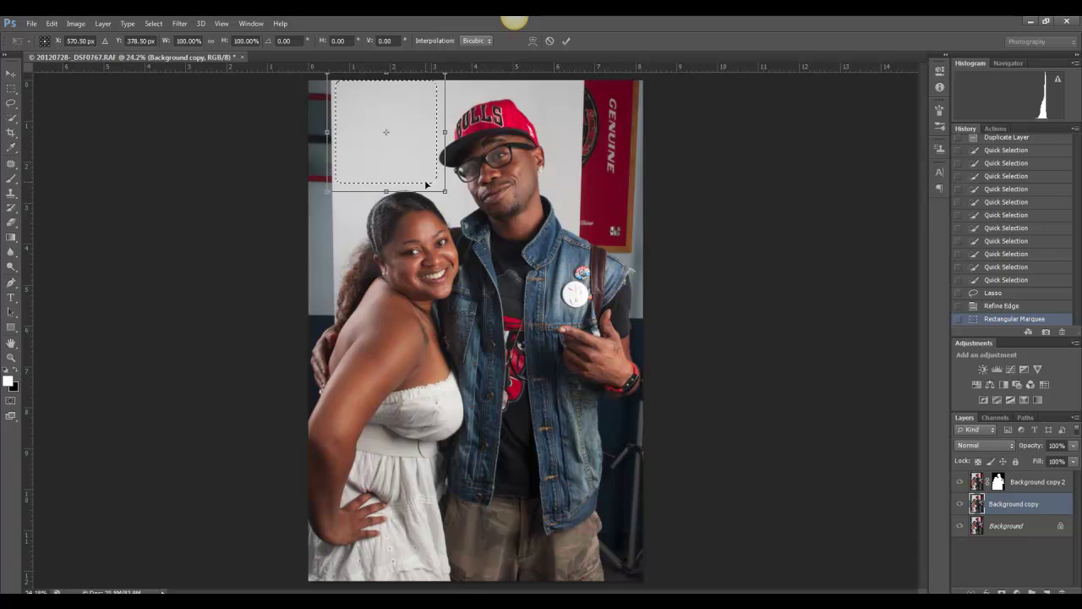
key(ctrl+minus)
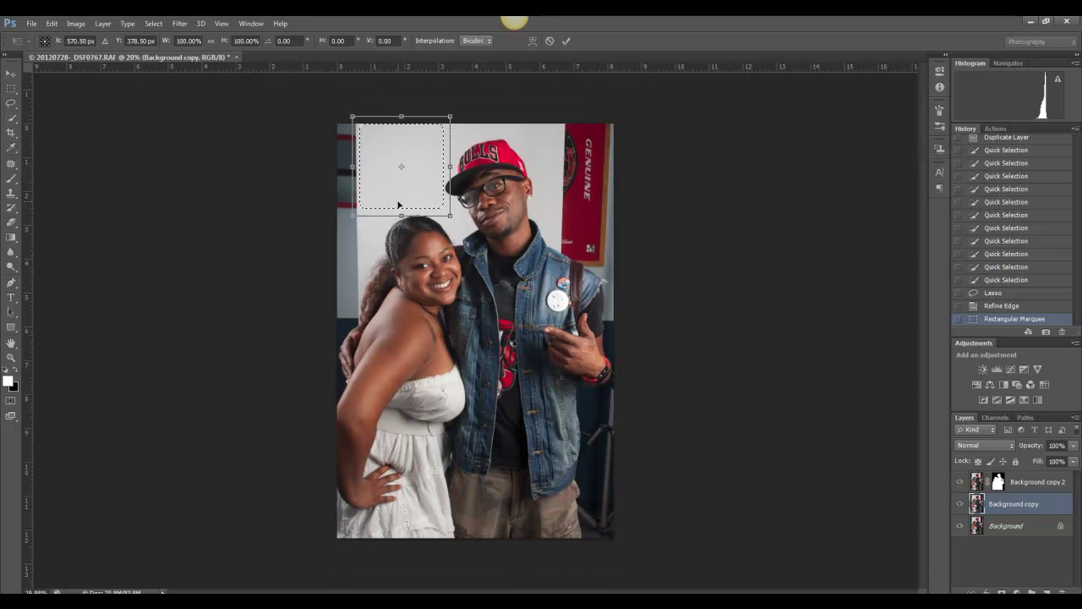
drag(352, 167, 317, 166)
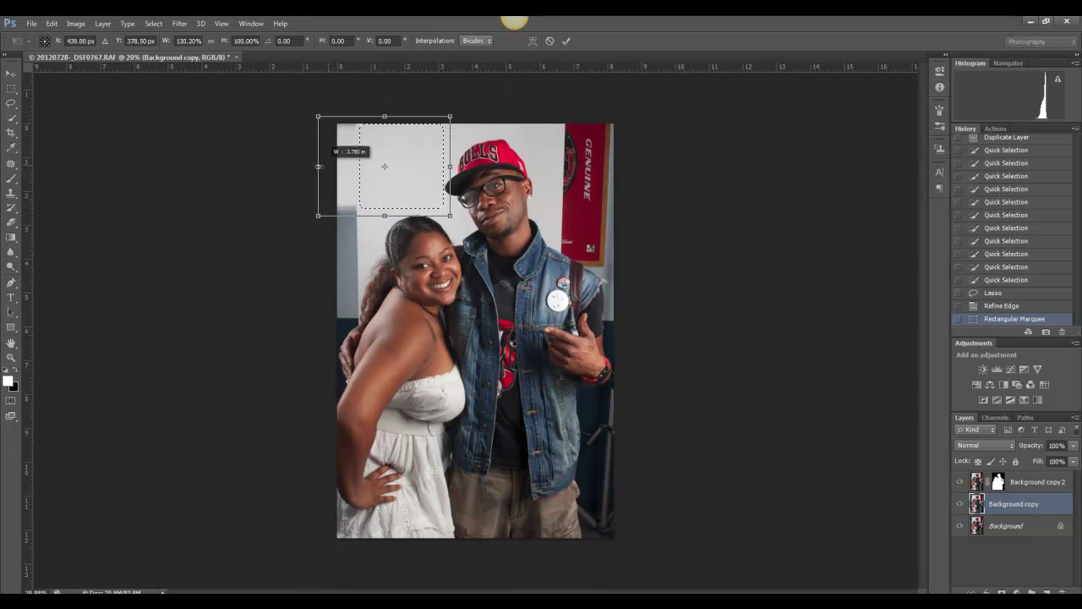
drag(451, 166, 653, 169)
drag(485, 116, 487, 106)
drag(487, 216, 510, 598)
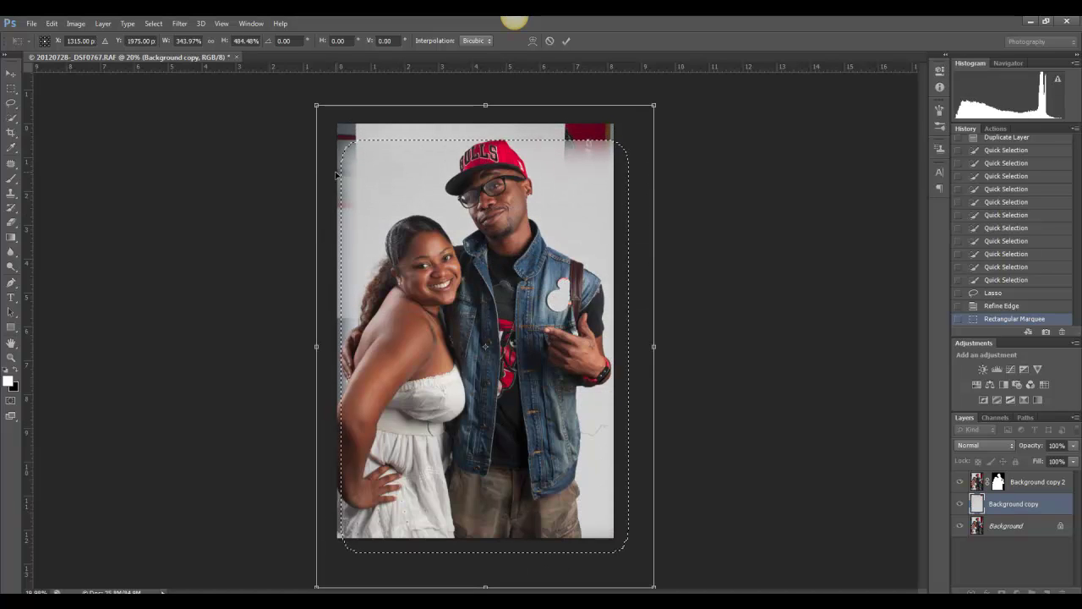
drag(487, 104, 489, 64)
drag(316, 329, 284, 329)
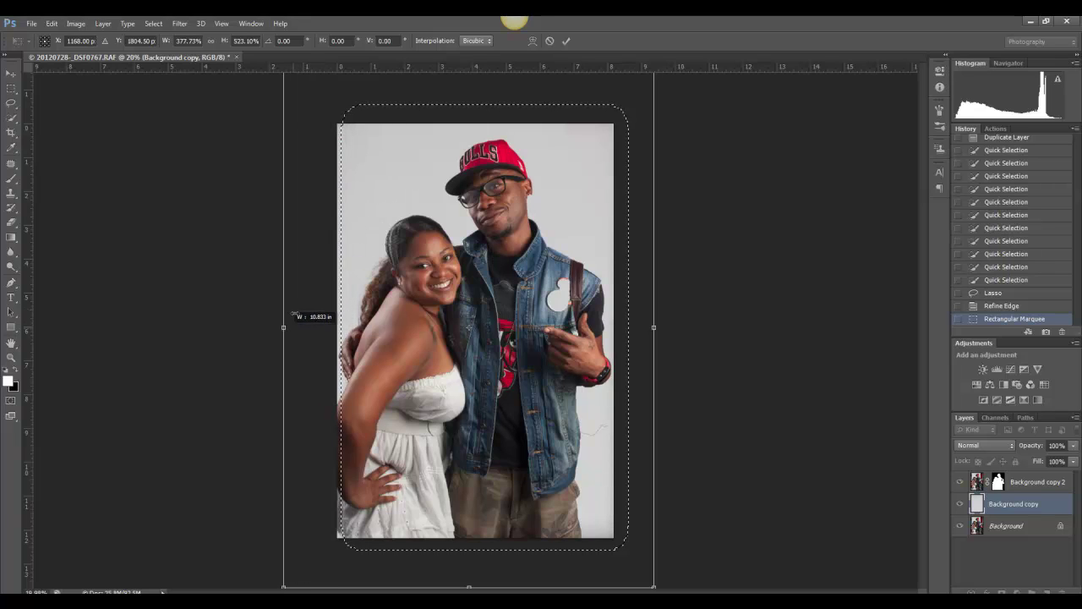
drag(654, 342, 678, 342)
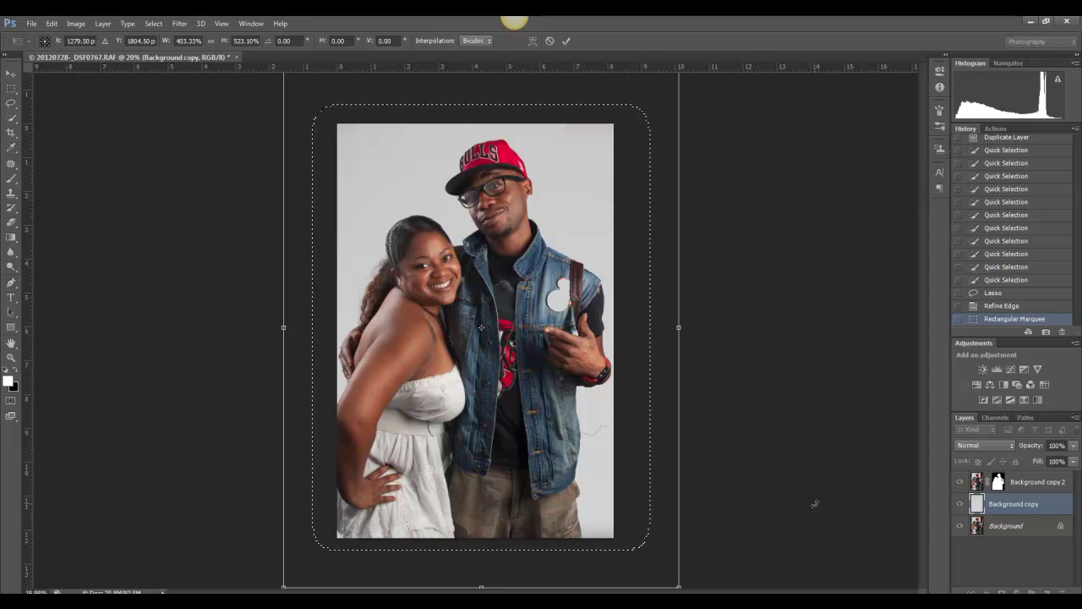
click(567, 41)
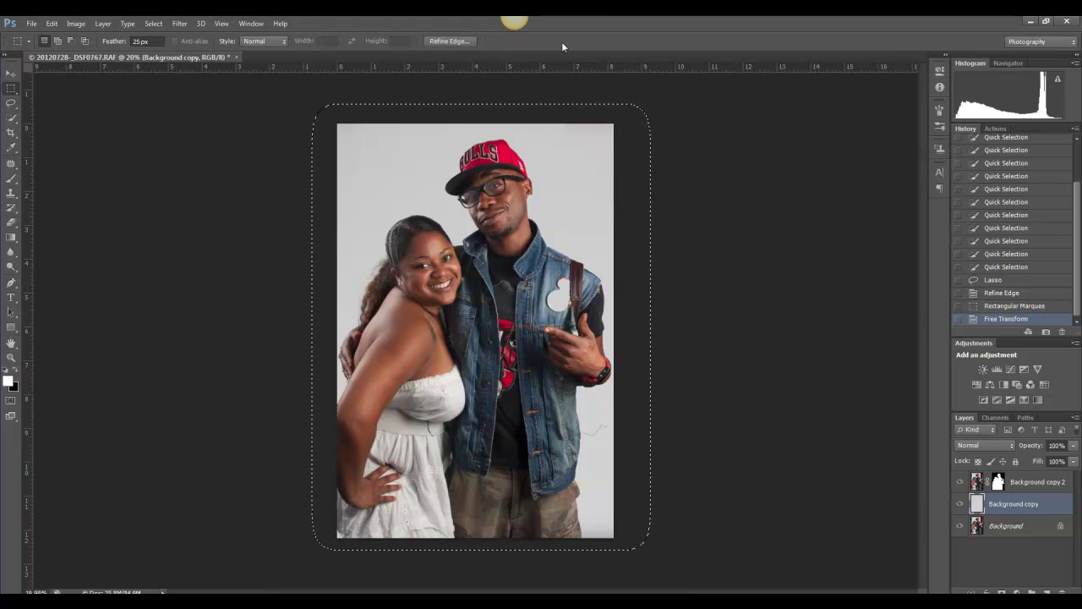
- Deselect, then paint black on Background copy 2's mask over the stray grey line beside the jacket
key(ctrl+d)
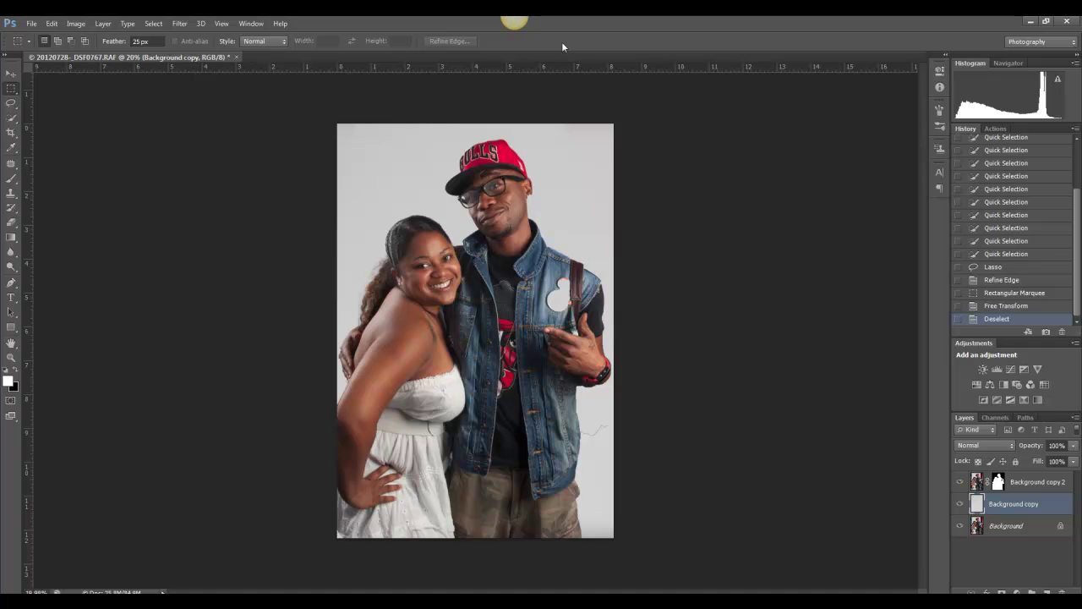
click(999, 482)
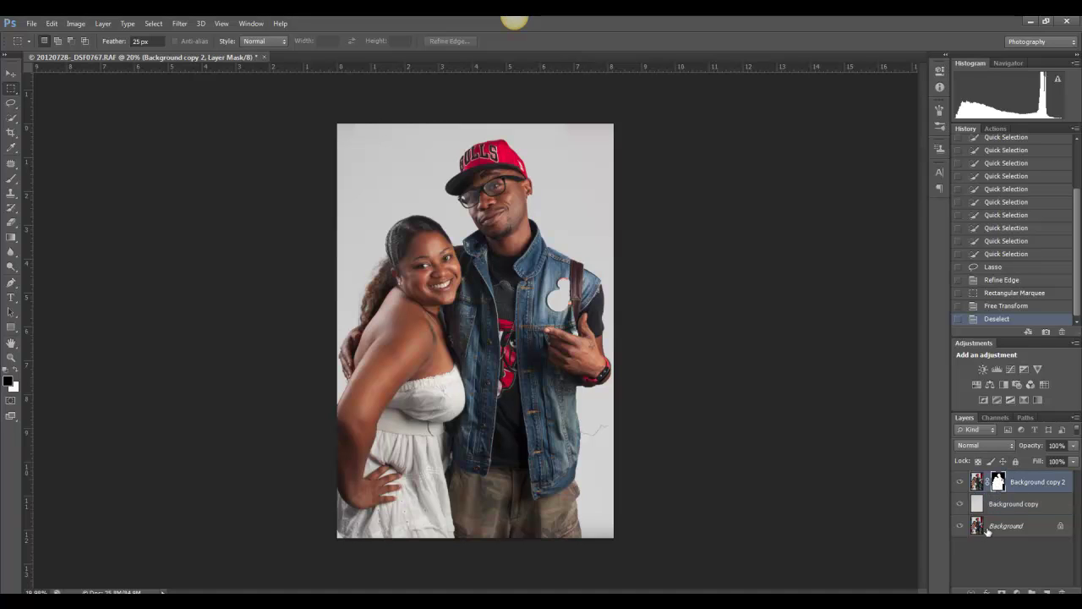
scroll(615, 416, up, 5)
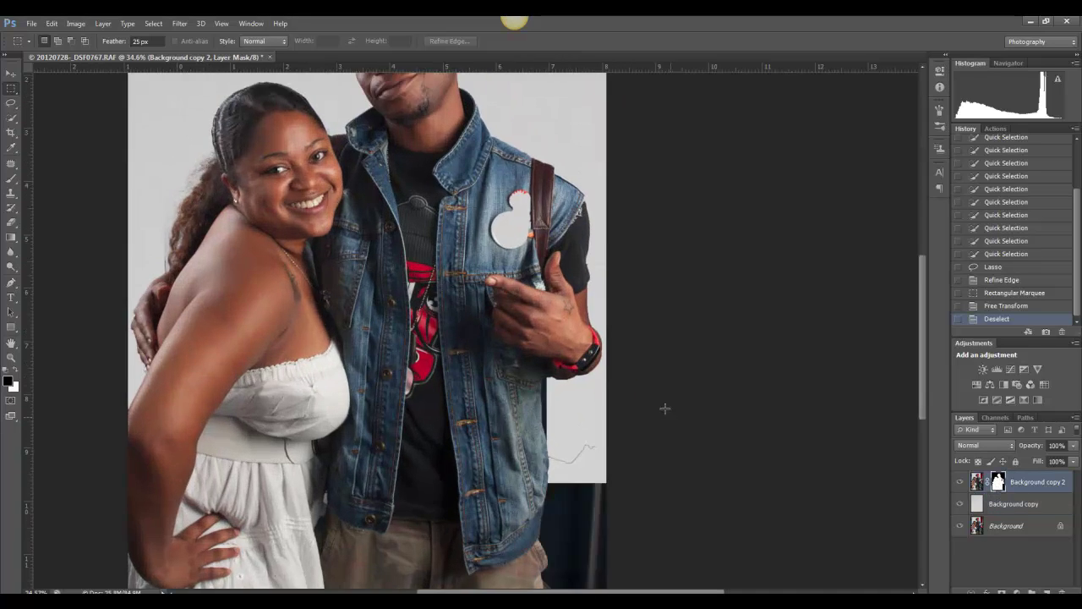
drag(629, 374, 679, 245)
key(b)
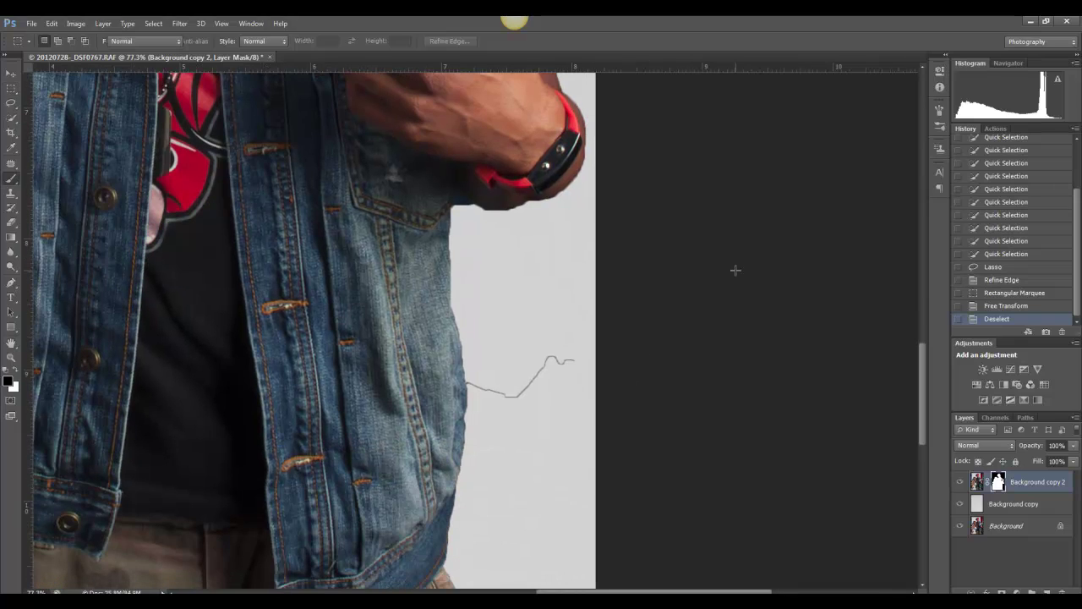
mouse_move(551, 358)
mouse_down()
mouse_move(520, 391)
mouse_move(476, 386)
mouse_move(541, 354)
mouse_move(513, 377)
mouse_move(516, 395)
mouse_move(469, 382)
mouse_move(540, 368)
mouse_move(525, 397)
mouse_move(438, 382)
mouse_move(463, 363)
mouse_up()
key(x)
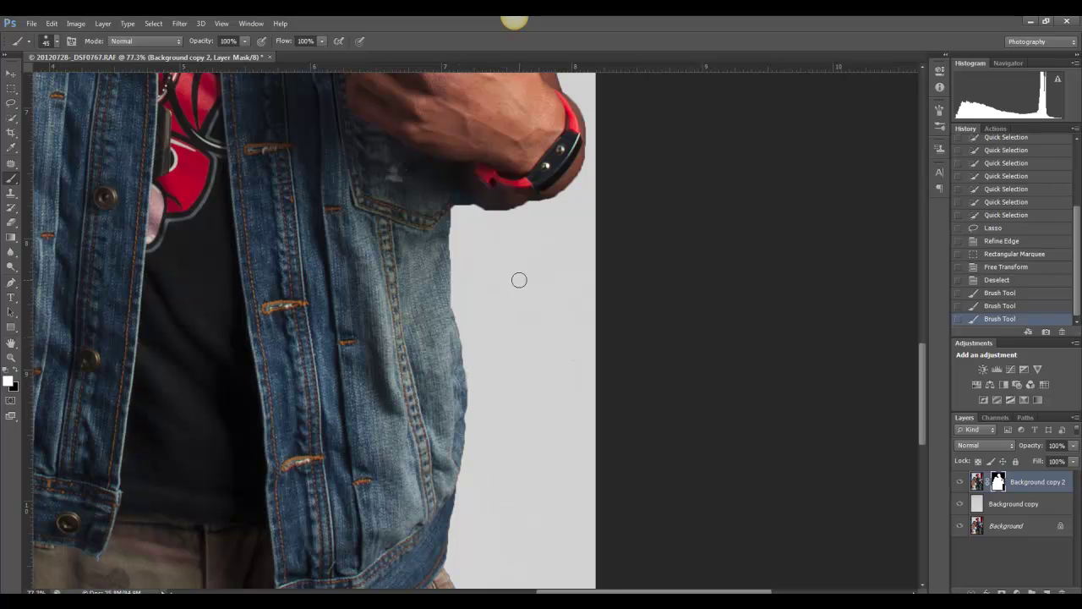
scroll(532, 370, up, 10)
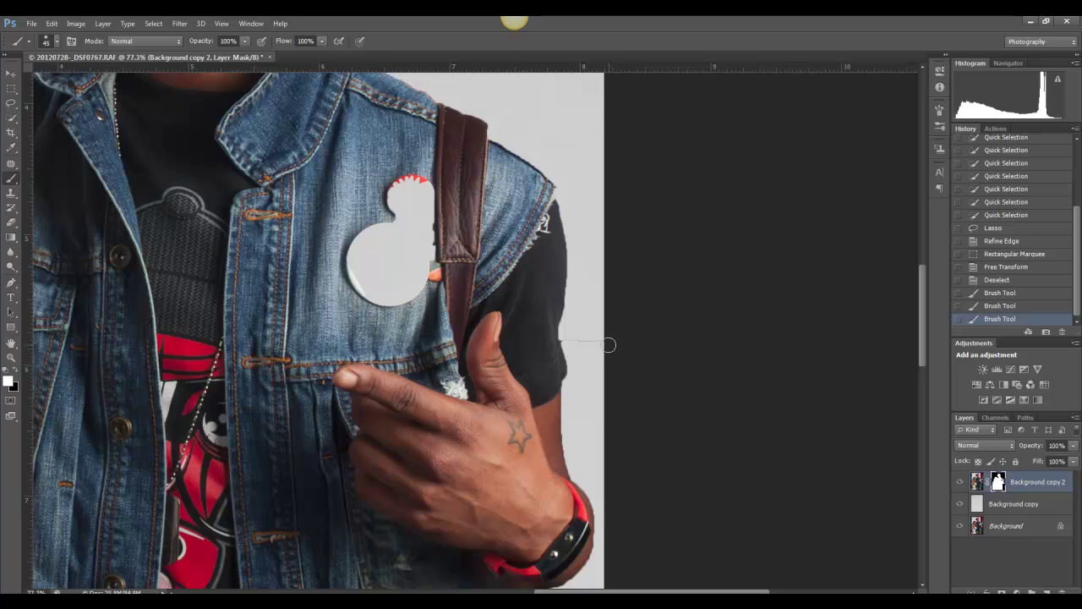
key(x)
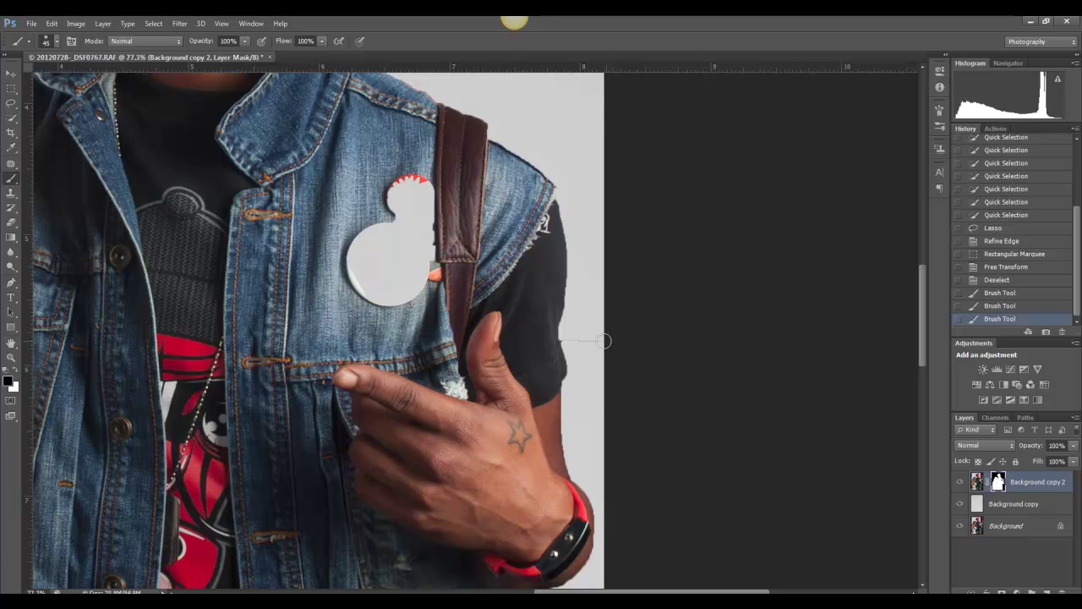